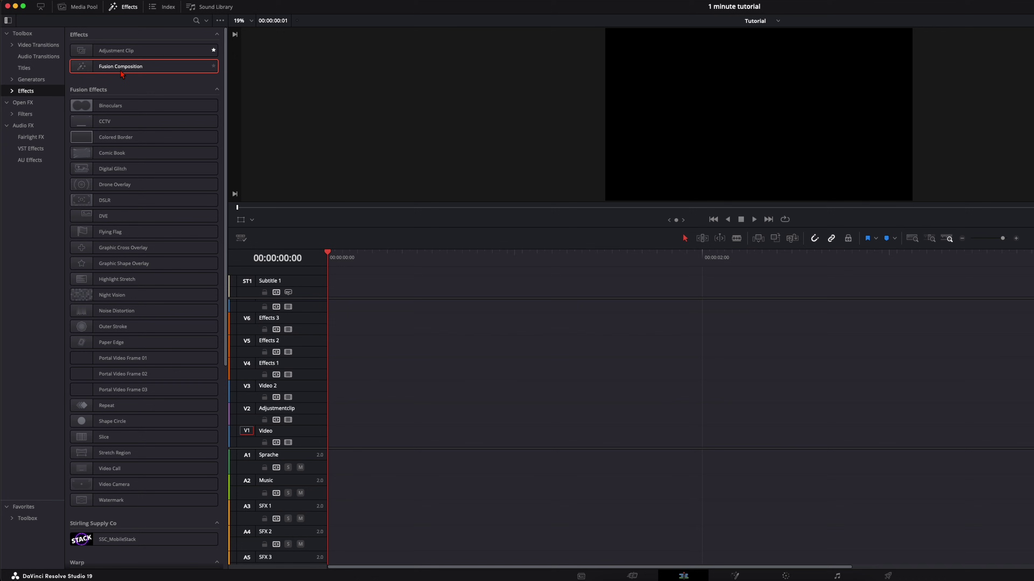
Step: Place a lengthened Fusion Composition clip on V1 and open it on the Fusion page
left_click_drag(118, 66, 325, 439)
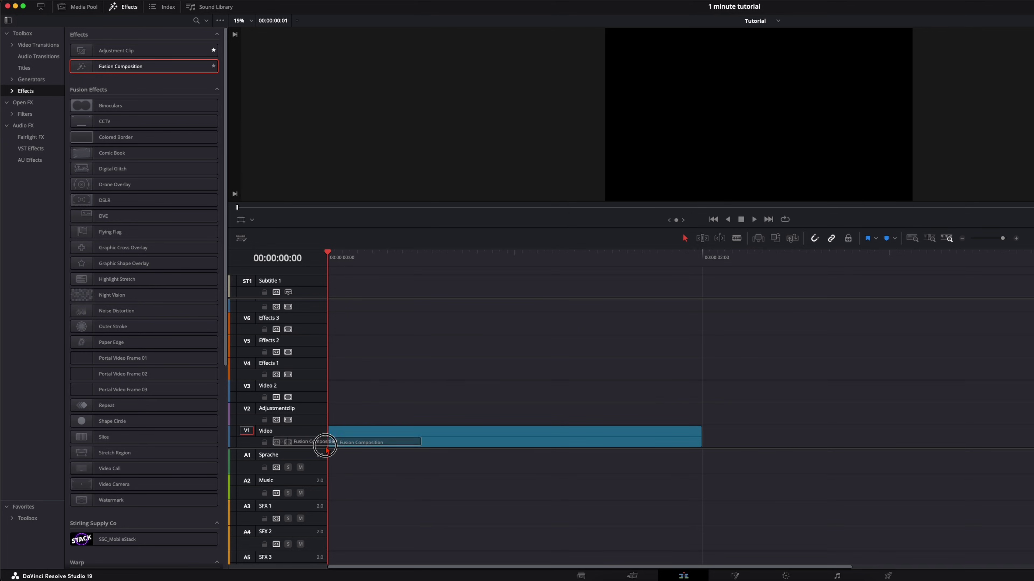
left_click_drag(764, 436, 1030, 436)
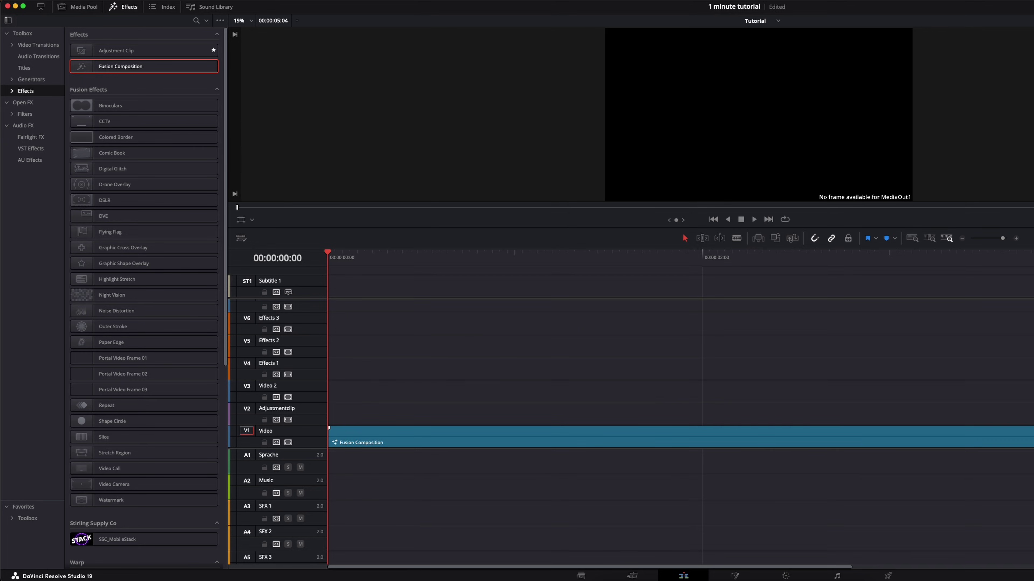
left_click(393, 443)
key("shift+5")
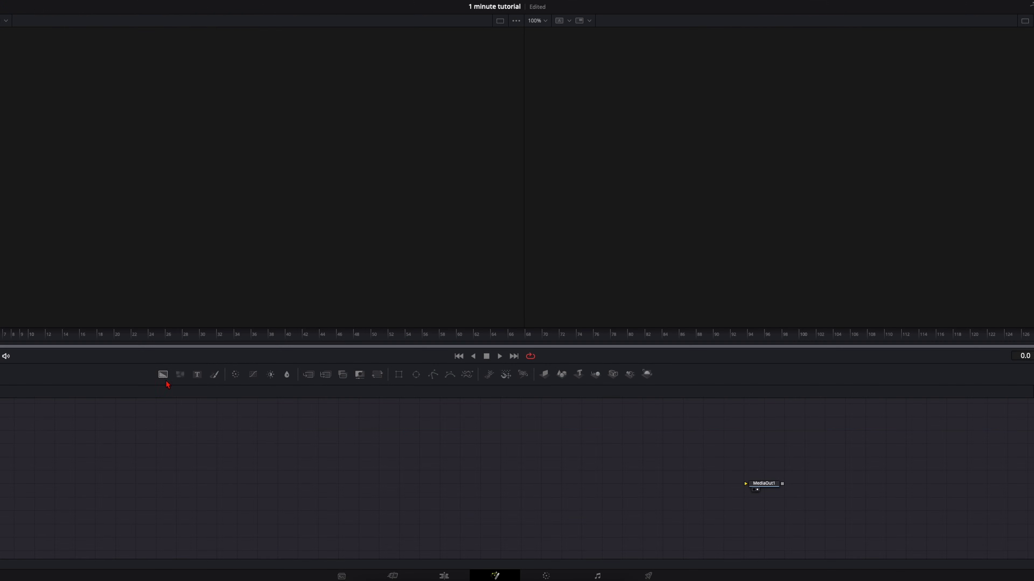
Step: Add Background1 feeding MediaOut1 and set its Alpha to 0
left_click_drag(163, 376, 776, 487)
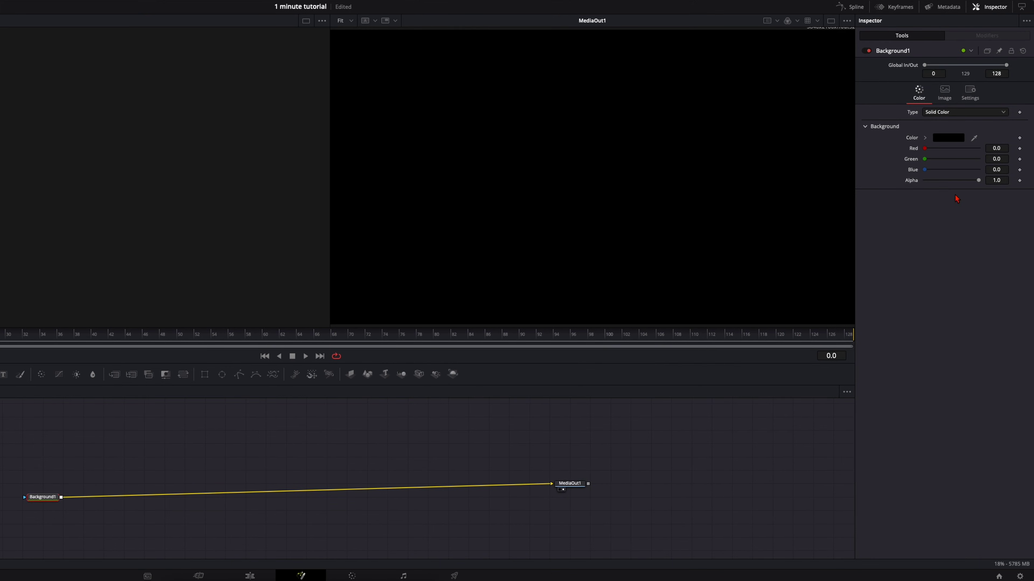
left_click_drag(978, 180, 886, 185)
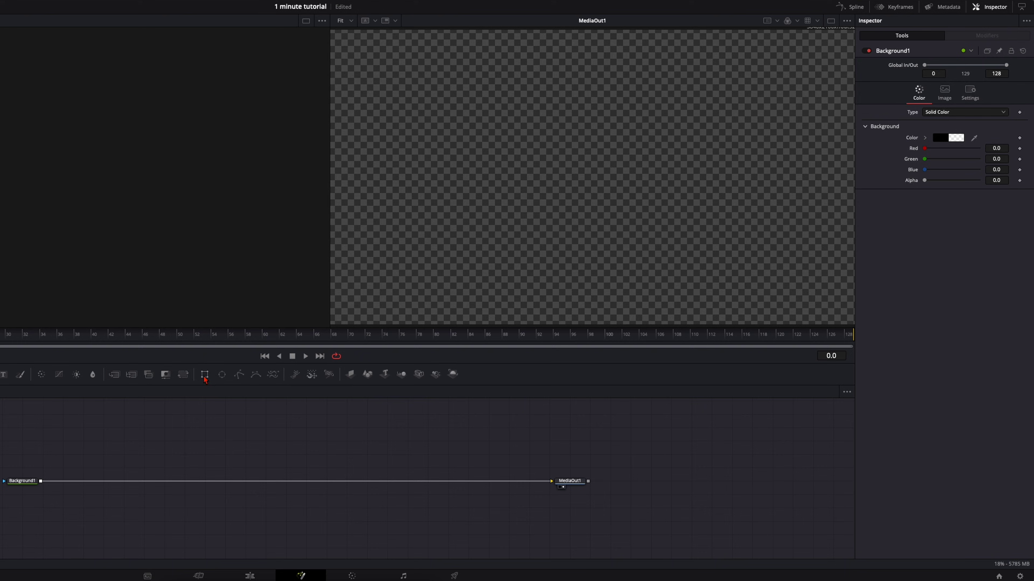
Step: Add Background2 masked by Rectangle1 and merge it over Background1 via Merge1
left_click(204, 375)
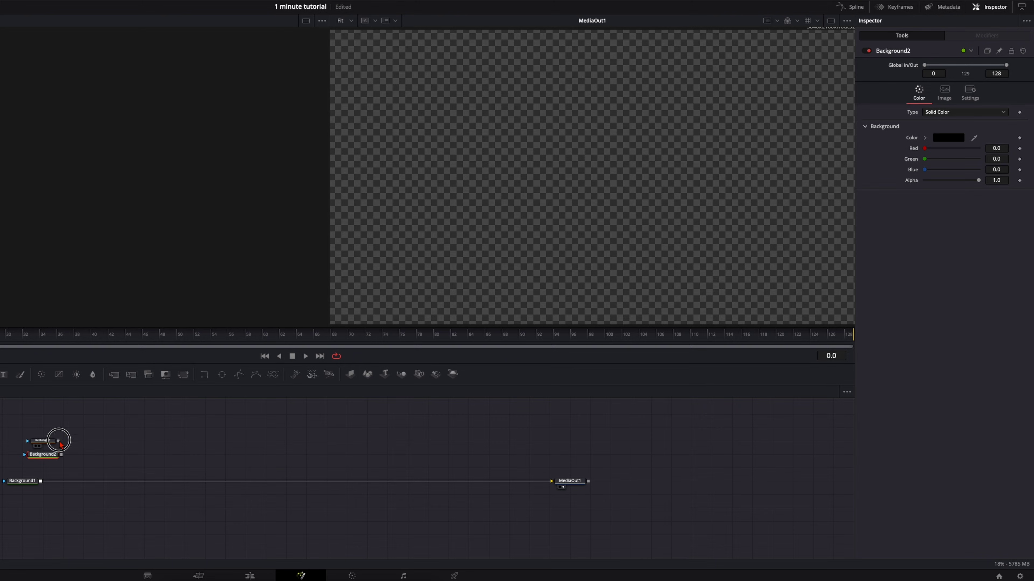
left_click_drag(59, 443, 42, 483)
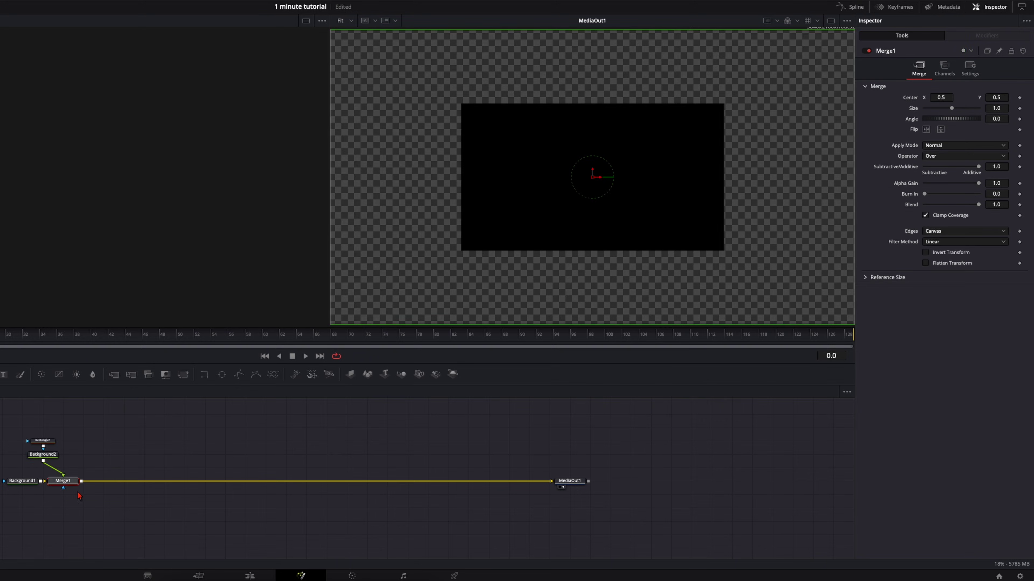
left_click_drag(26, 422, 61, 464)
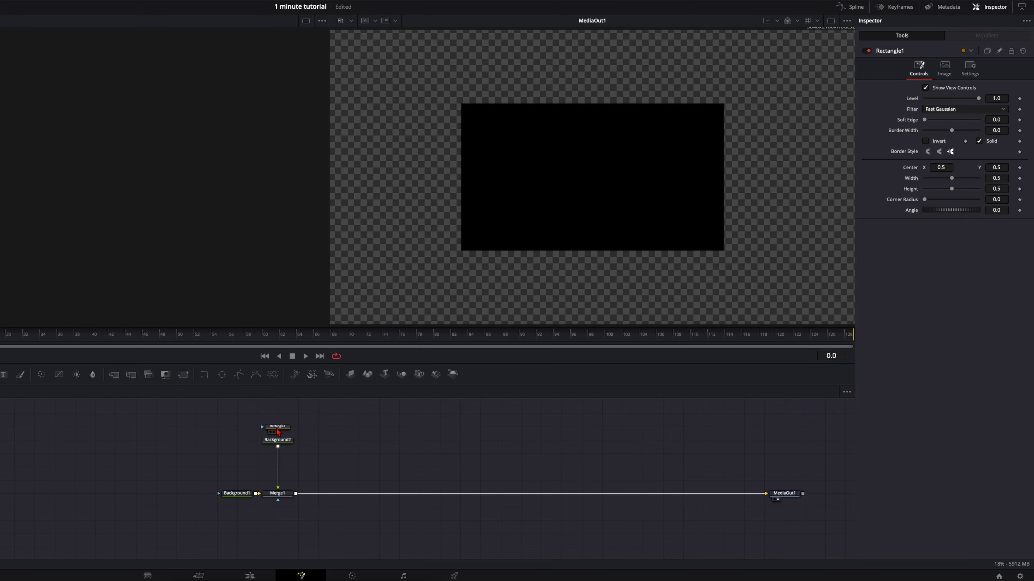
Step: Give Rectangle1 corner radius 1.0, width 0.1 and height 0.07
left_click(278, 432)
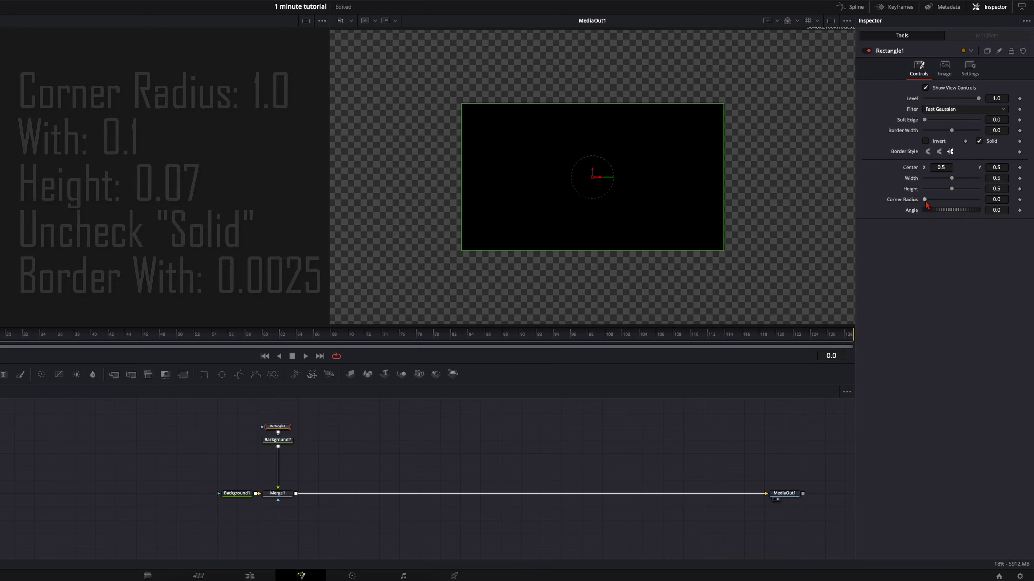
left_click_drag(926, 201, 962, 204)
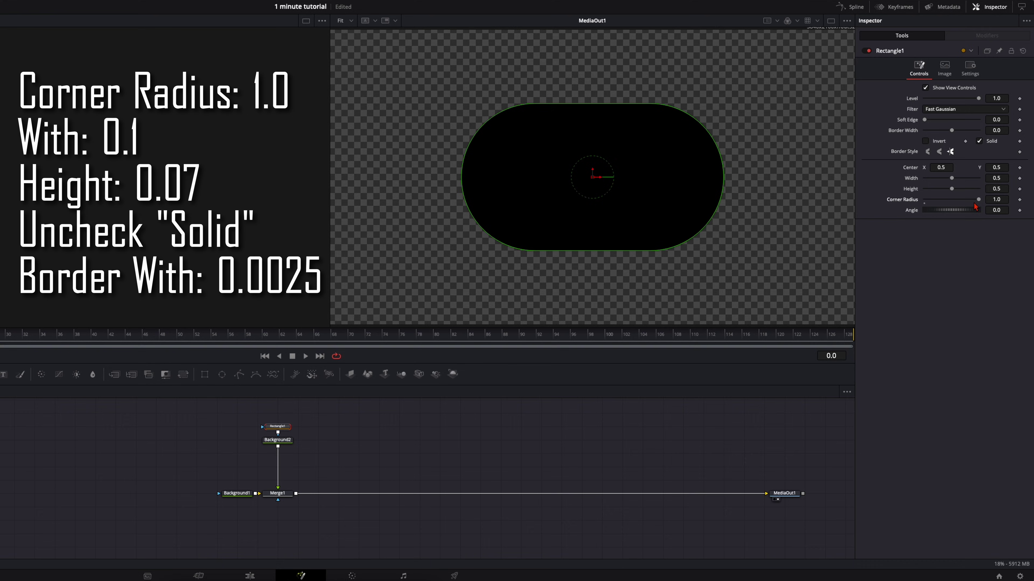
left_click(1004, 181)
type("0.")
left_click(989, 190)
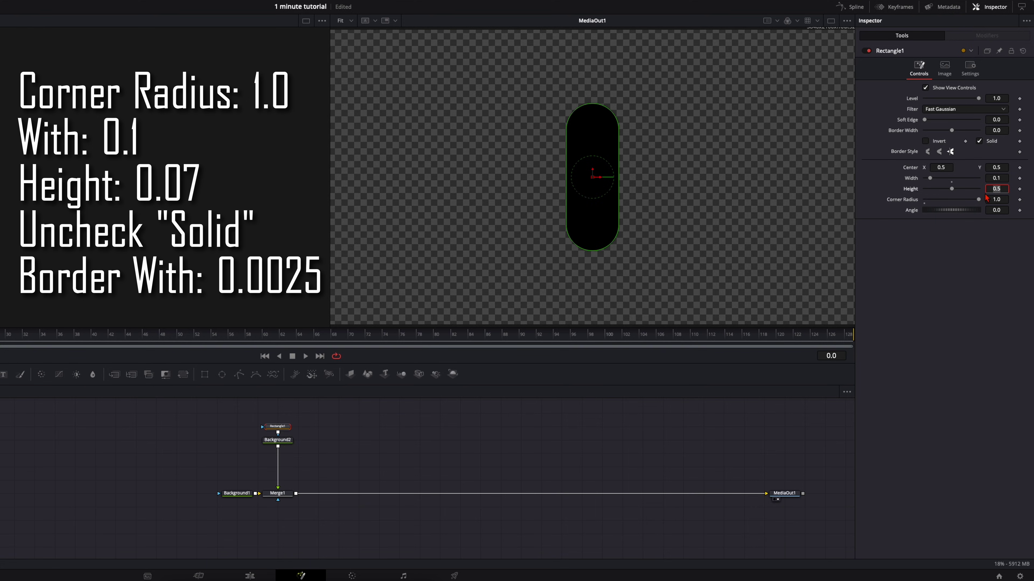
type("0.07")
key("Tab")
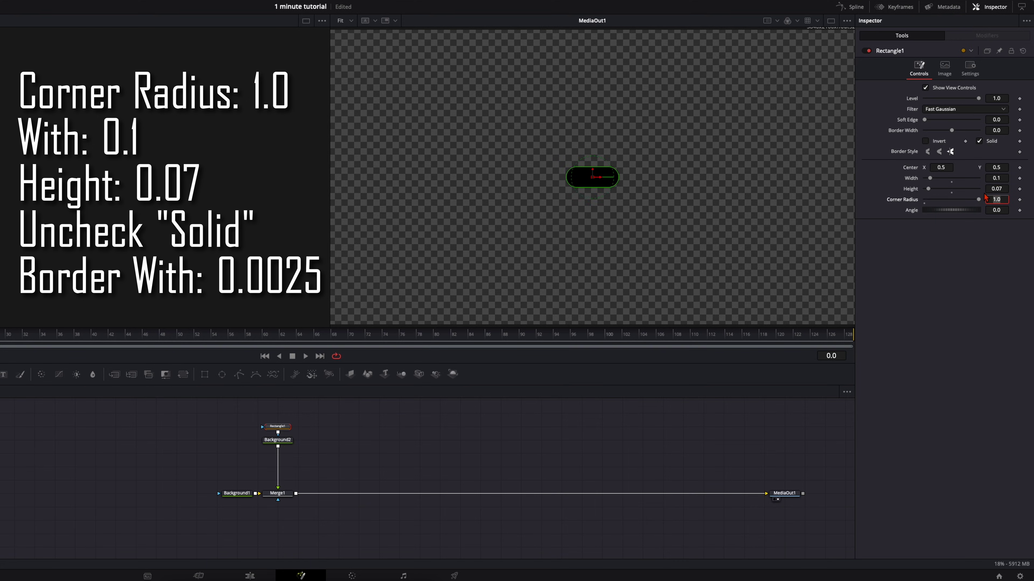
Step: Turn off Rectangle1's Solid fill and set its border width to 0.0025
left_click(981, 143)
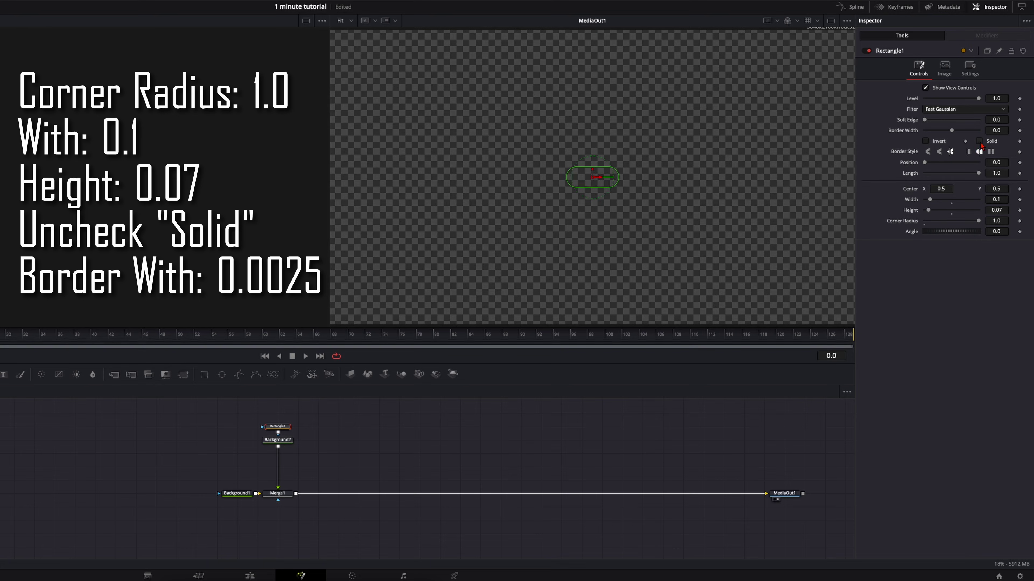
left_click(996, 130)
type("0.0025")
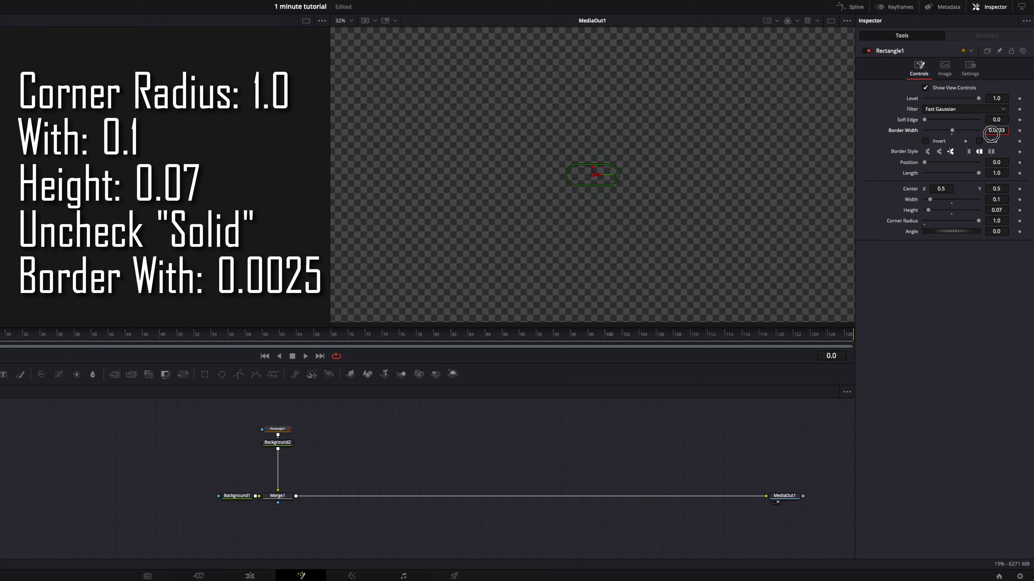
left_click(987, 138)
left_click(277, 443)
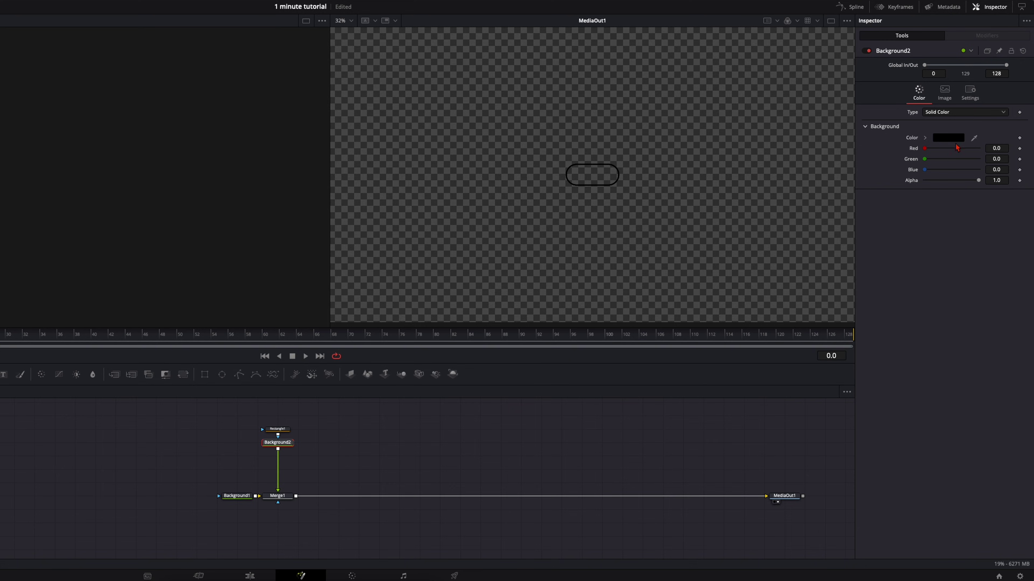
Step: Set Background2's colour to white (Red, Green, Blue 1.0)
left_click(952, 138)
left_click_drag(796, 199, 754, 209)
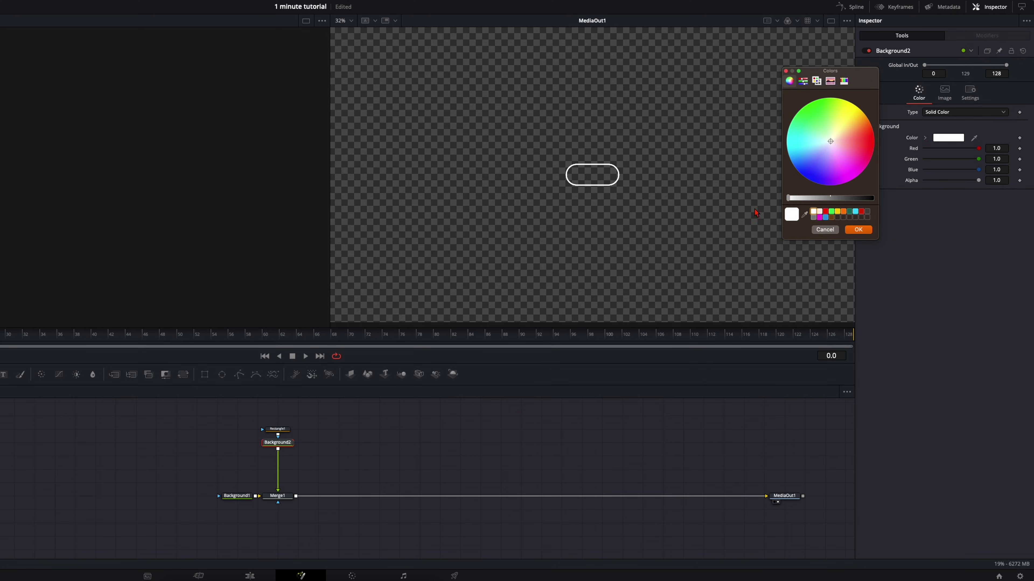
left_click(858, 230)
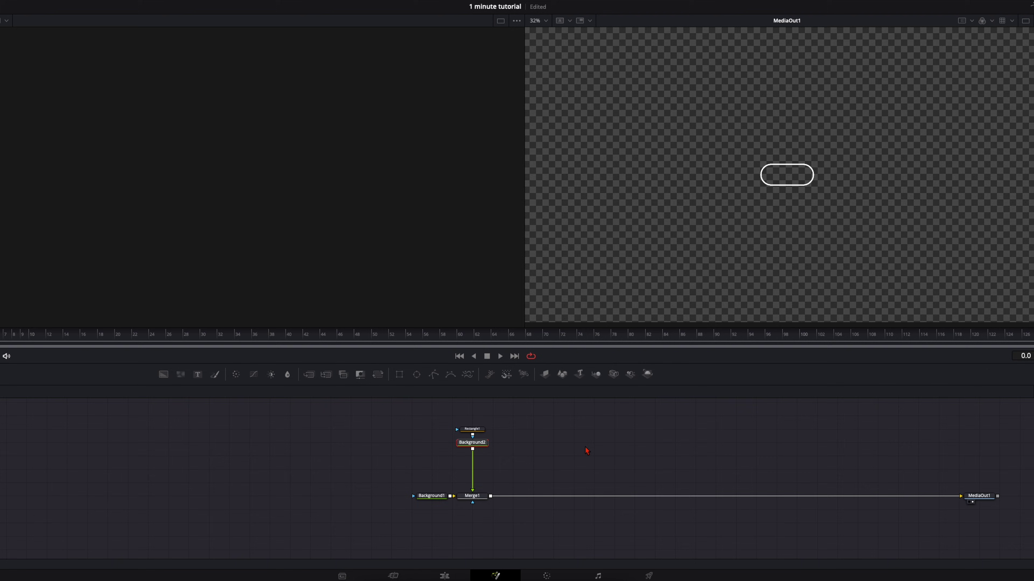
Step: Insert a Glow node after Background2 and raise Glow Size to 11.8
key("shift+space")
type("glow")
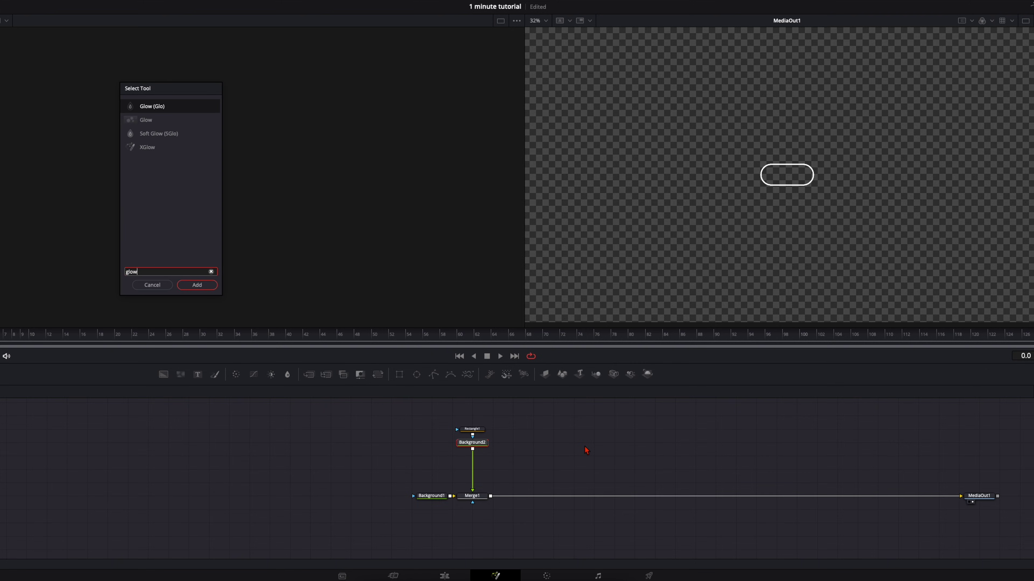
key("Return")
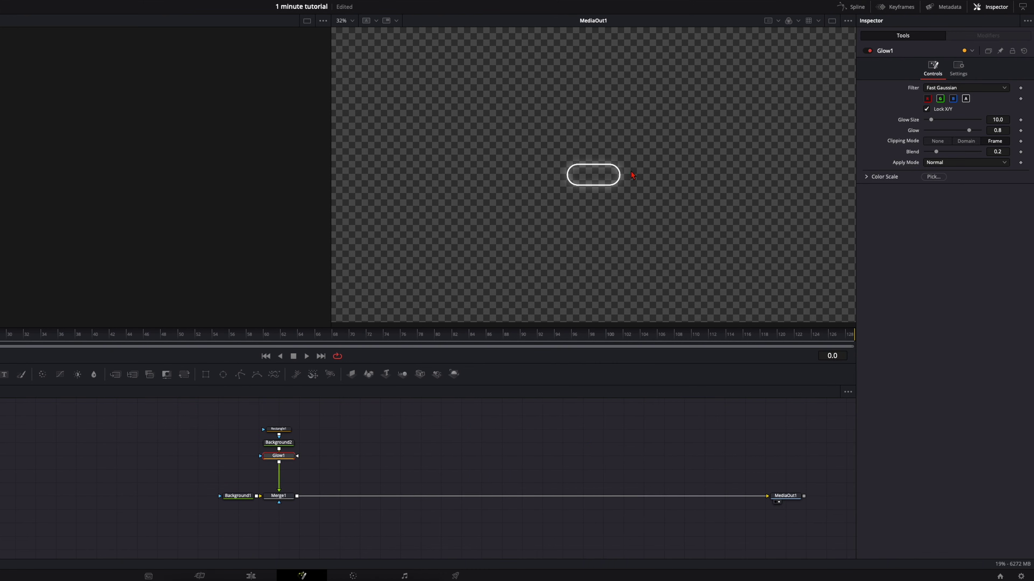
left_click(932, 122)
left_click_drag(933, 126, 934, 125)
left_click(344, 469)
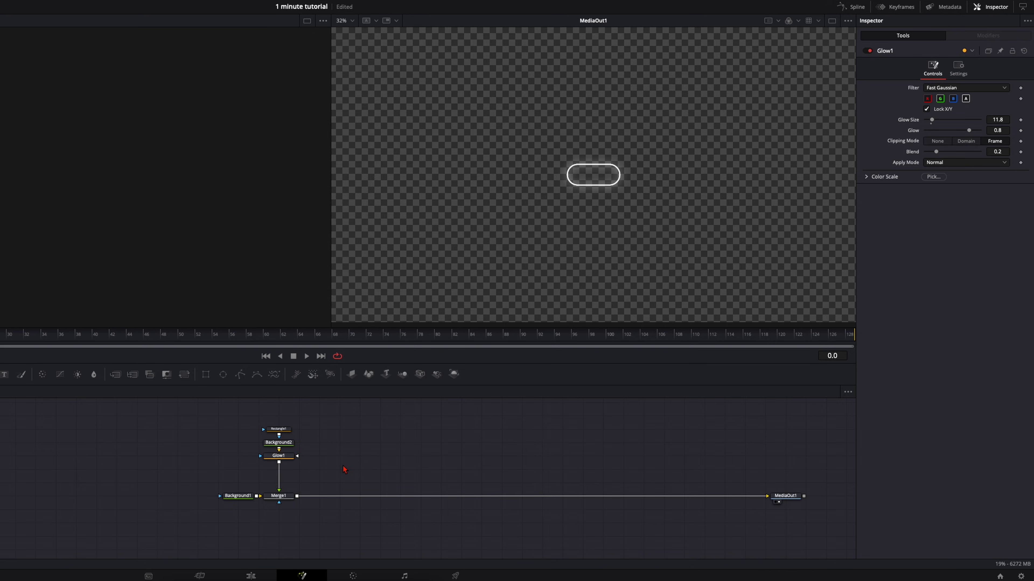
Step: Add Background3 masked by Ellipse1 and merge it after Merge1 through Merge2
left_click(352, 457)
left_click(223, 375)
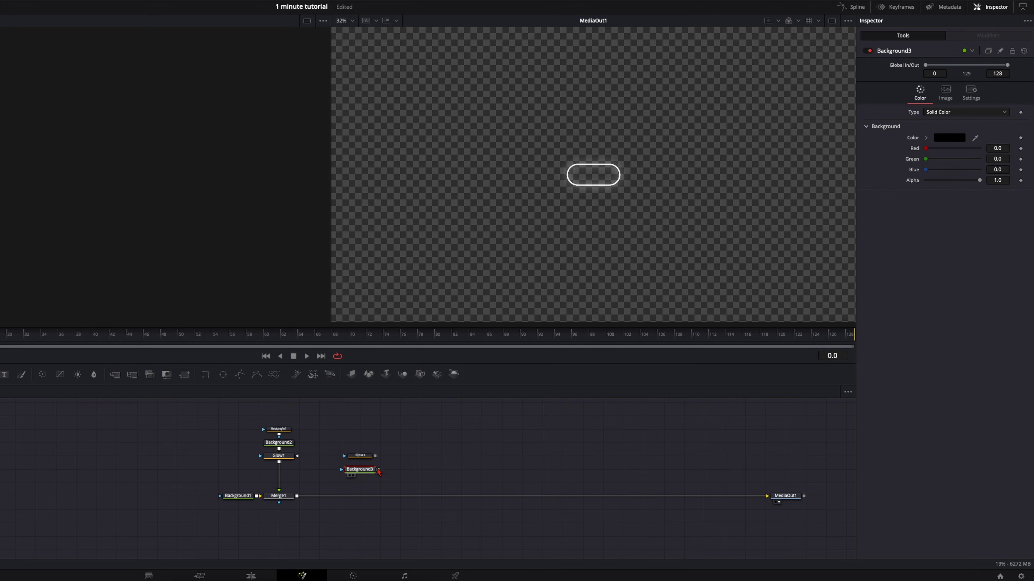
left_click_drag(342, 432, 298, 497)
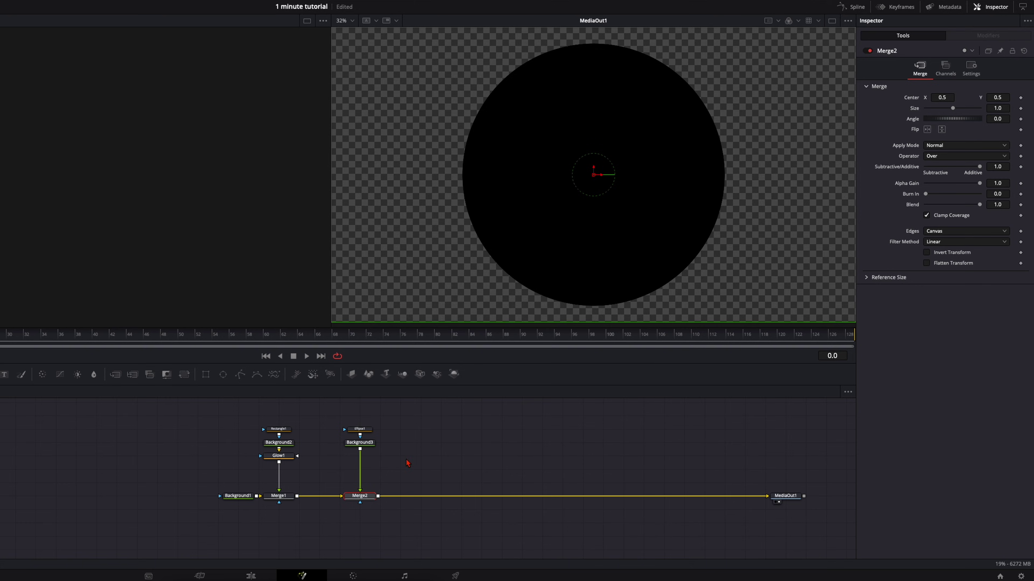
Step: Set Ellipse1's width and height both to 0.035
left_click(362, 432)
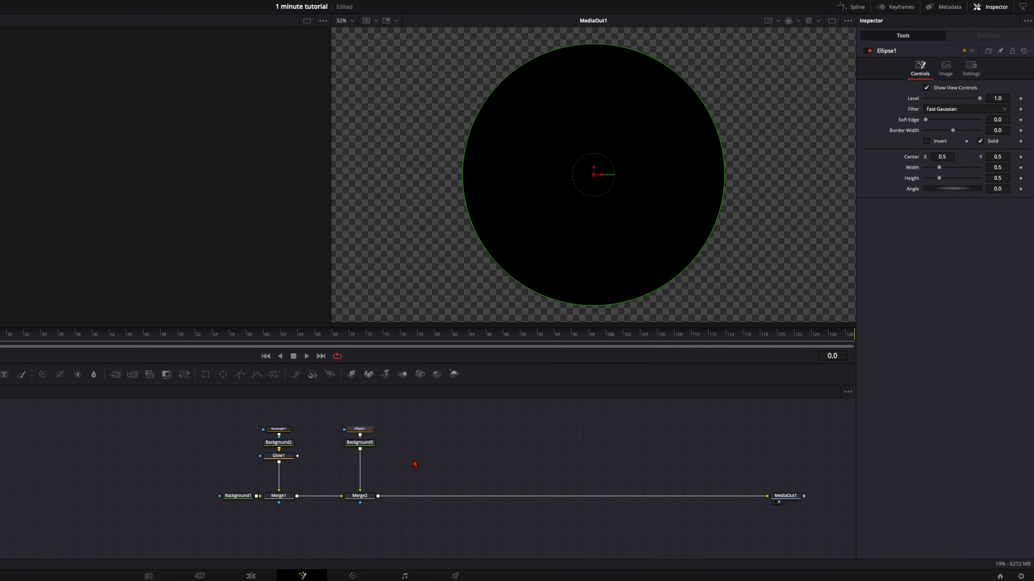
left_click(348, 491)
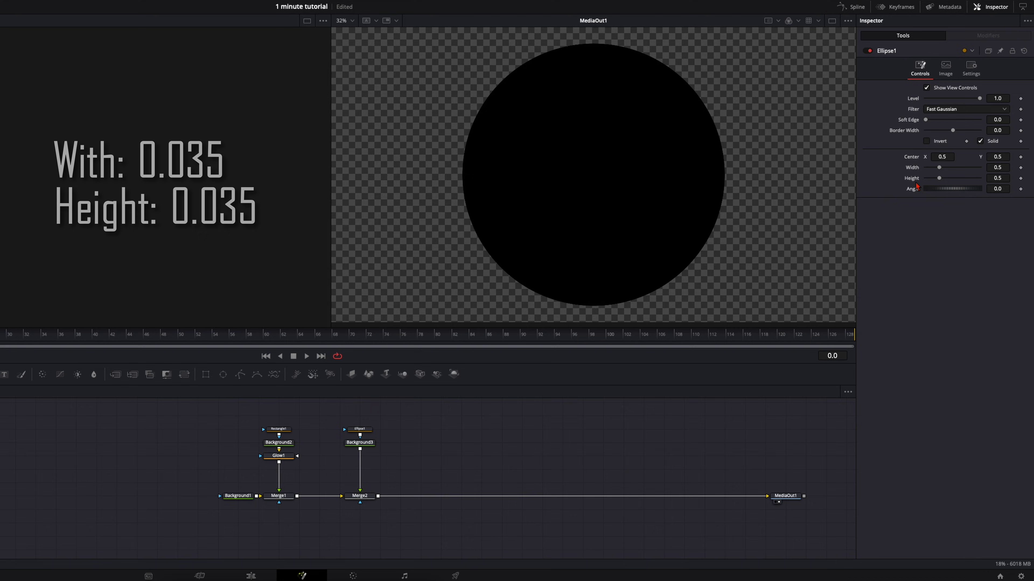
left_click(360, 429)
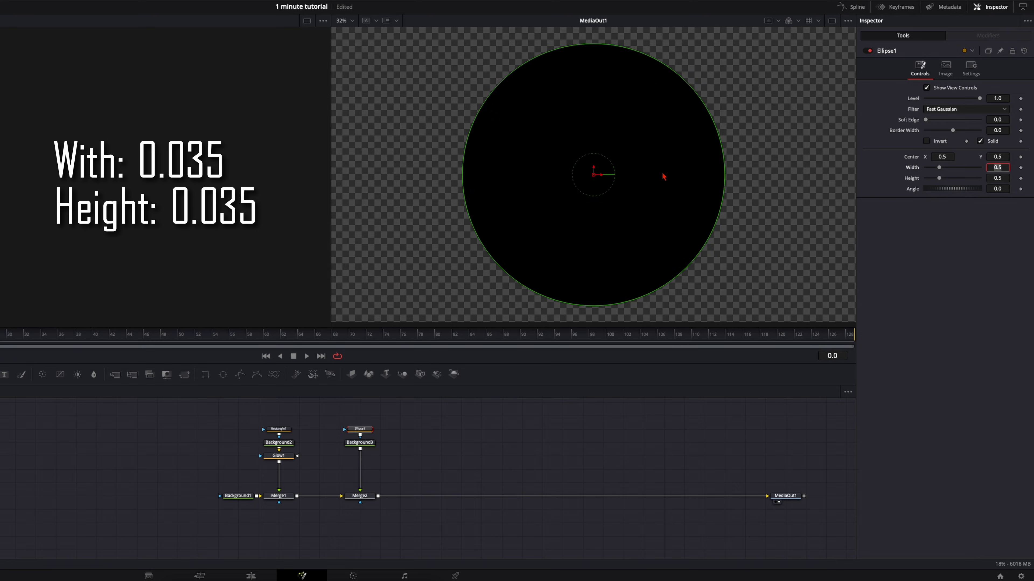
type("0.035")
key("Tab")
type("0.035")
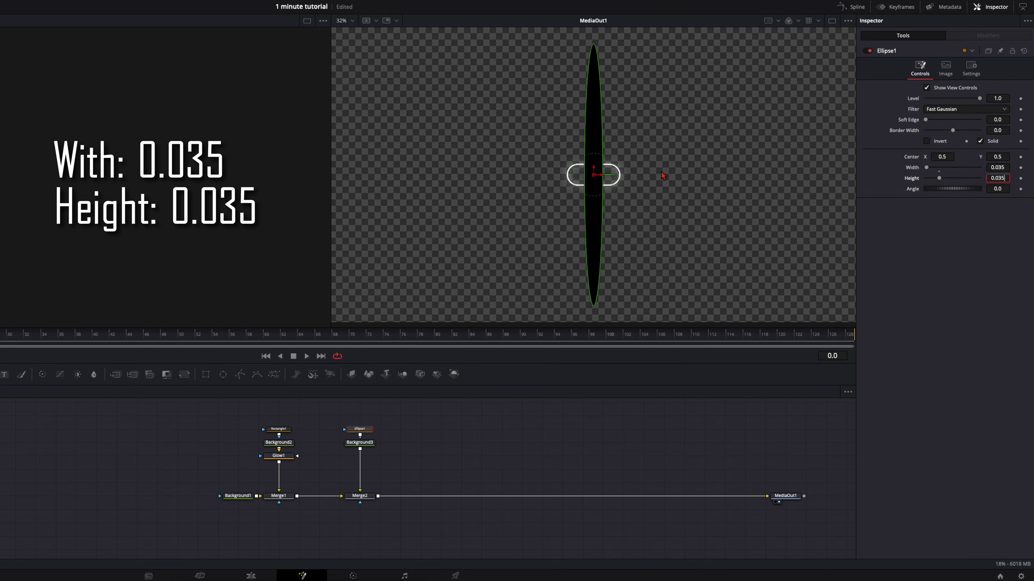
key("Return")
Step: Colour Background3 red (Red 1.0, Green 0.039, Blue 0) using the red preset
left_click(360, 442)
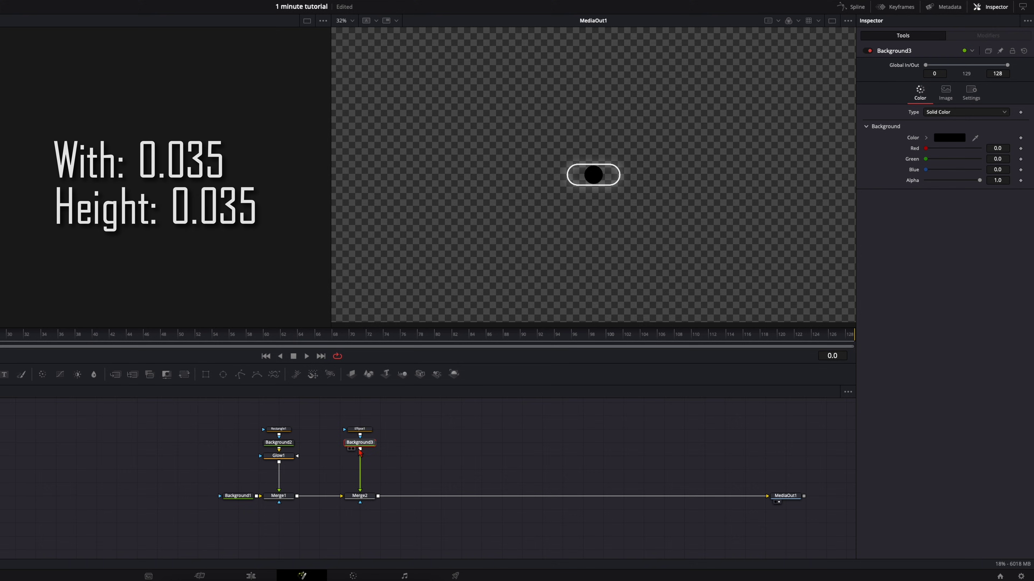
left_click(956, 138)
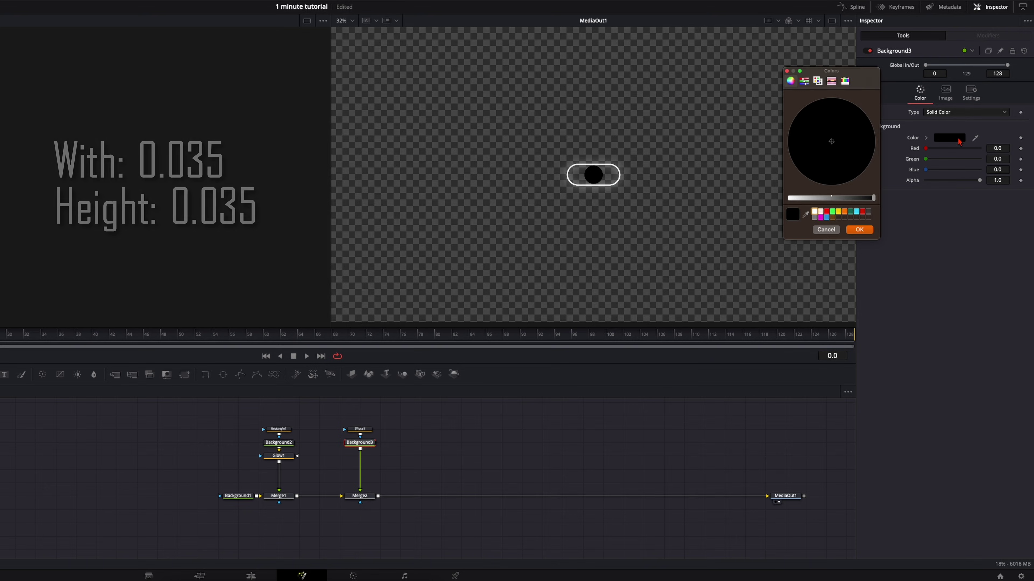
left_click(828, 213)
left_click(868, 232)
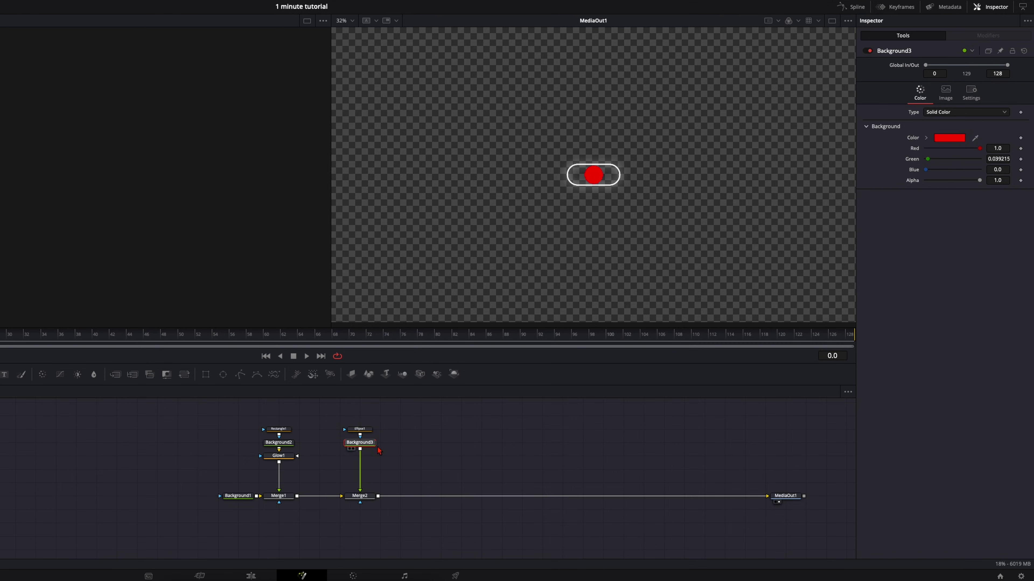
Step: Add a Glow2 node after Background3
key("shift+space")
type("glow")
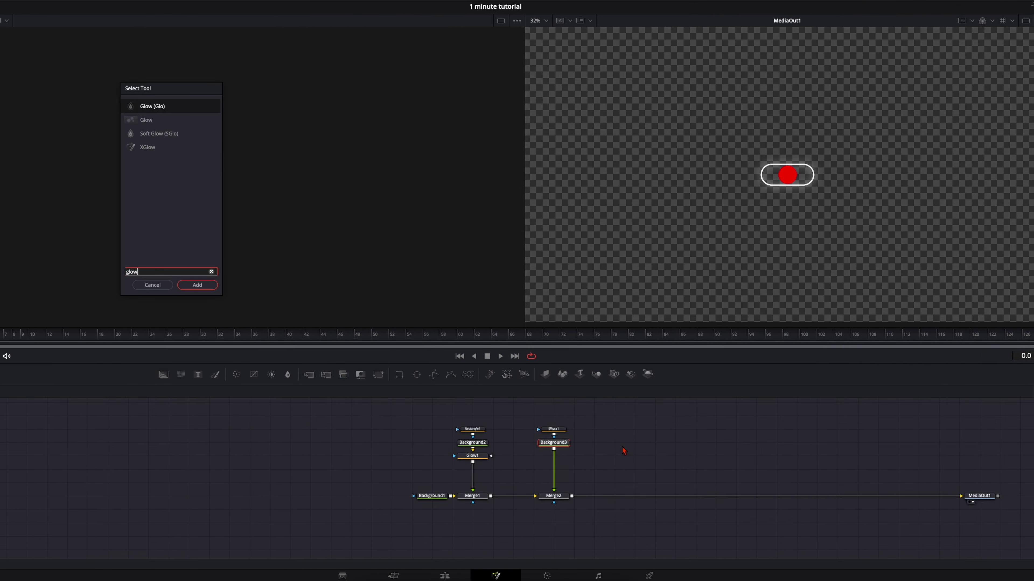
key("Return")
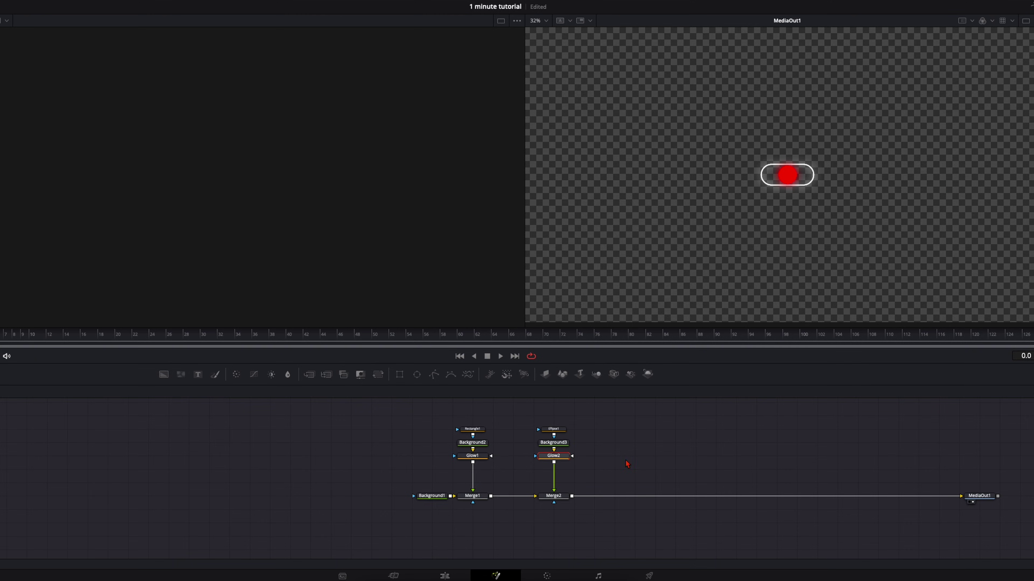
Step: Add a Transform1 node after Glow2
left_click(554, 462)
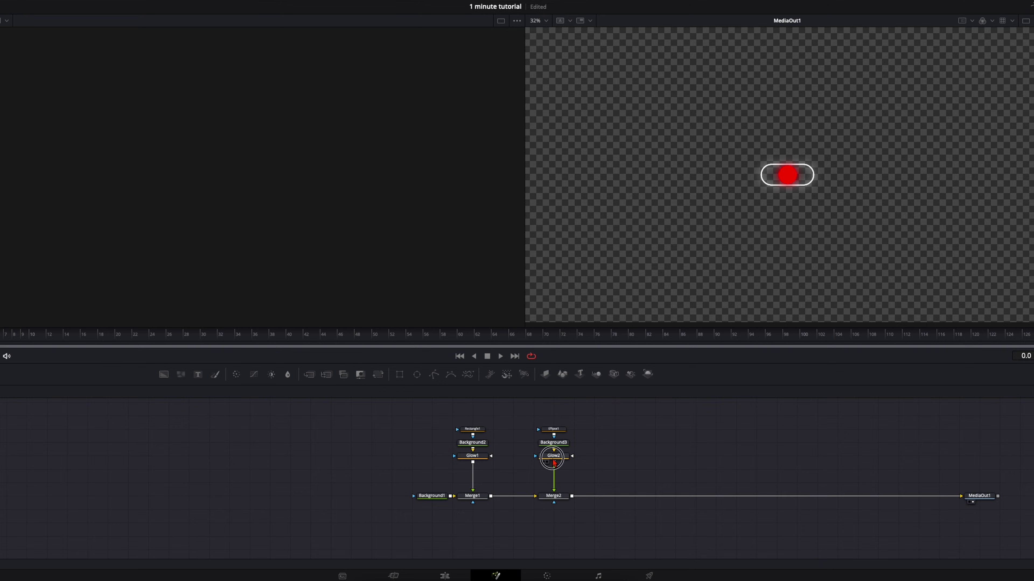
key("shift+space")
type("trans")
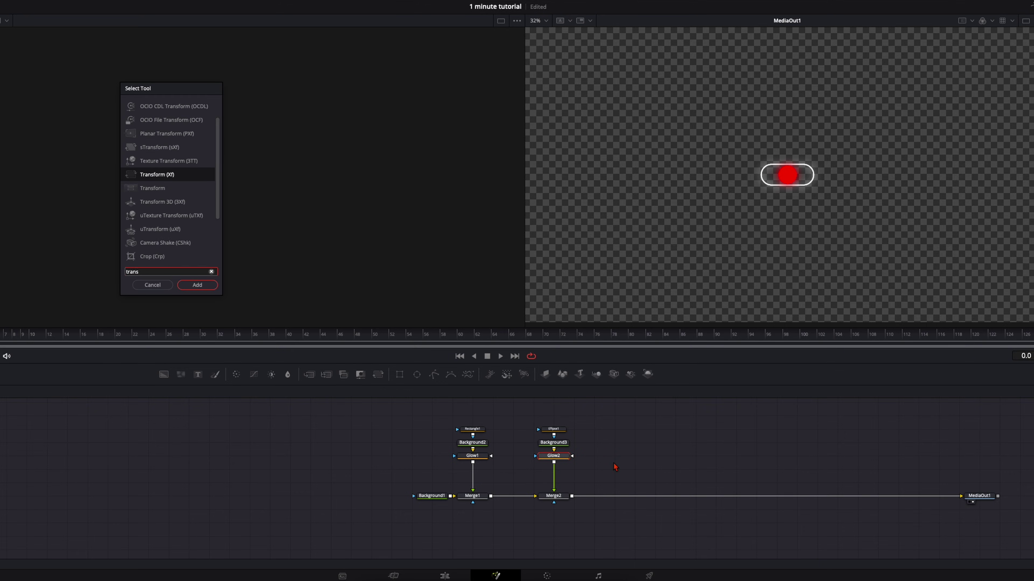
key("Return")
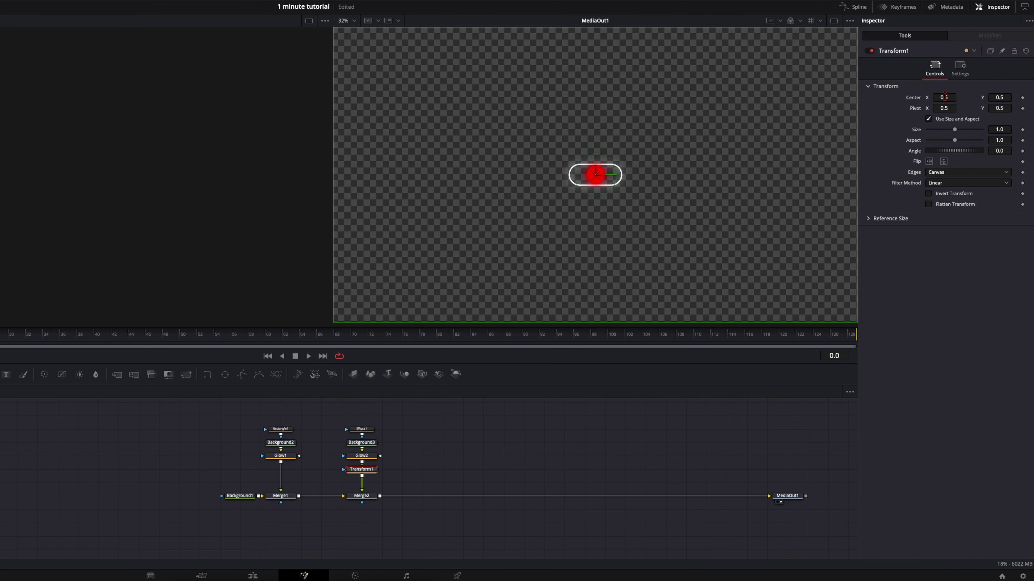
Step: Keyframe Transform1 Center X from 0.47 at frame 0 to about 0.529 at frame 25, then preview the slide
left_click_drag(944, 97, 934, 97)
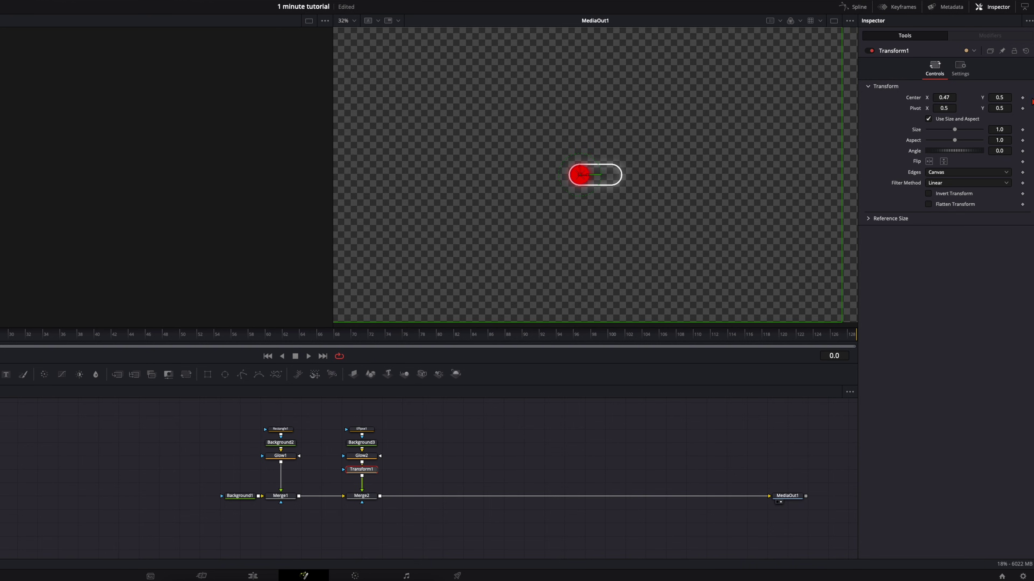
left_click(1022, 97)
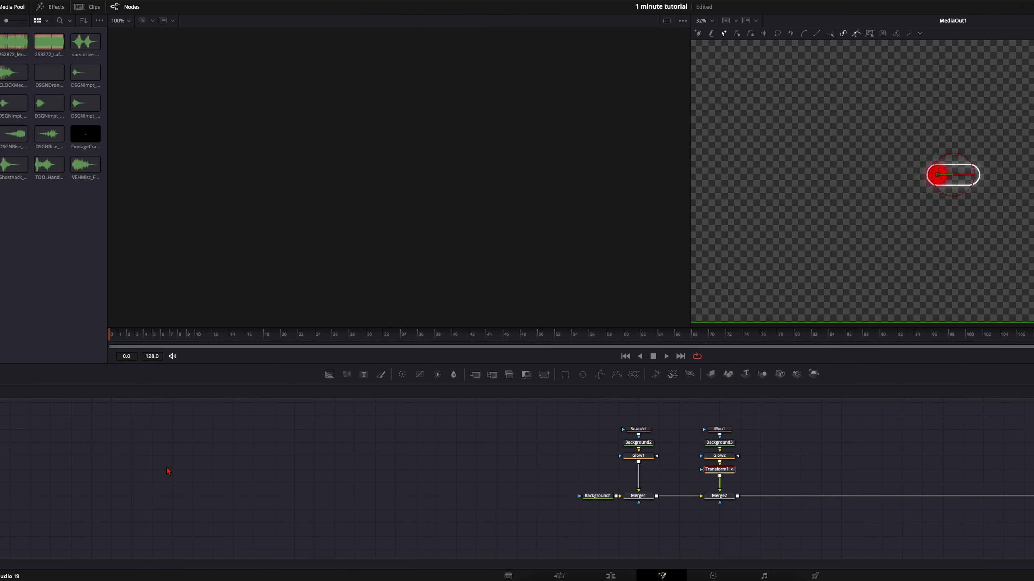
left_click_drag(111, 335, 324, 345)
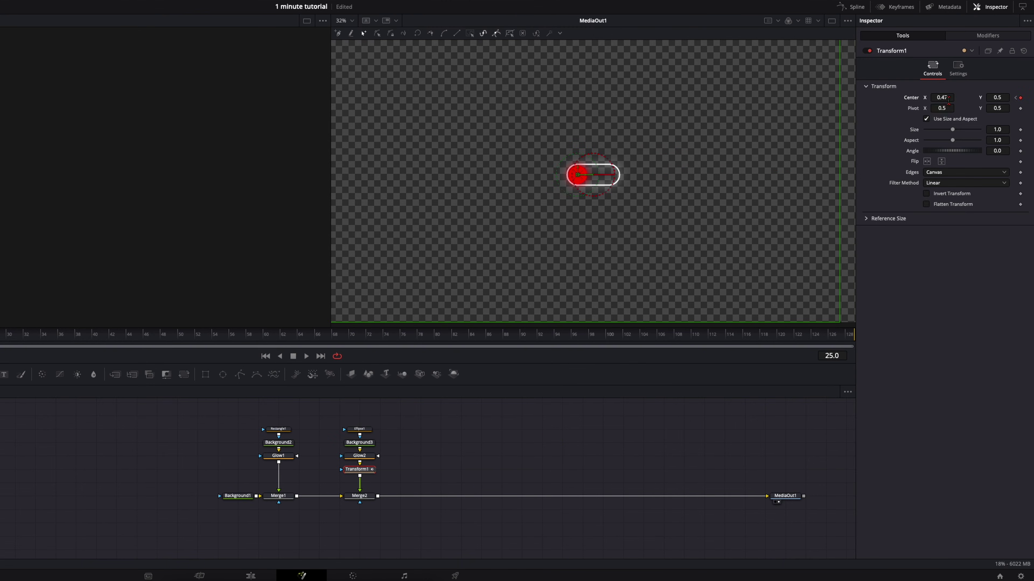
left_click_drag(942, 98, 966, 98)
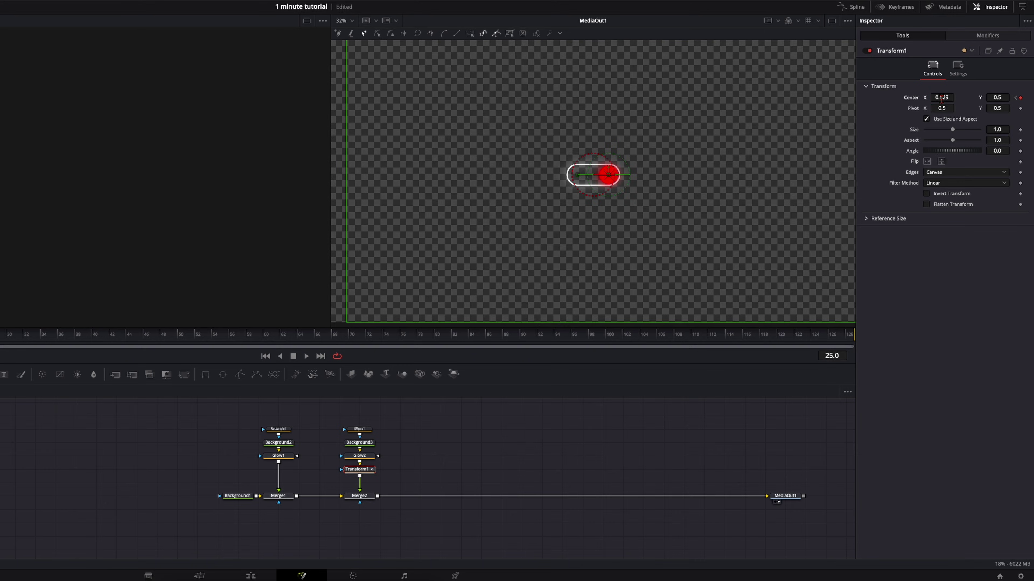
key("space")
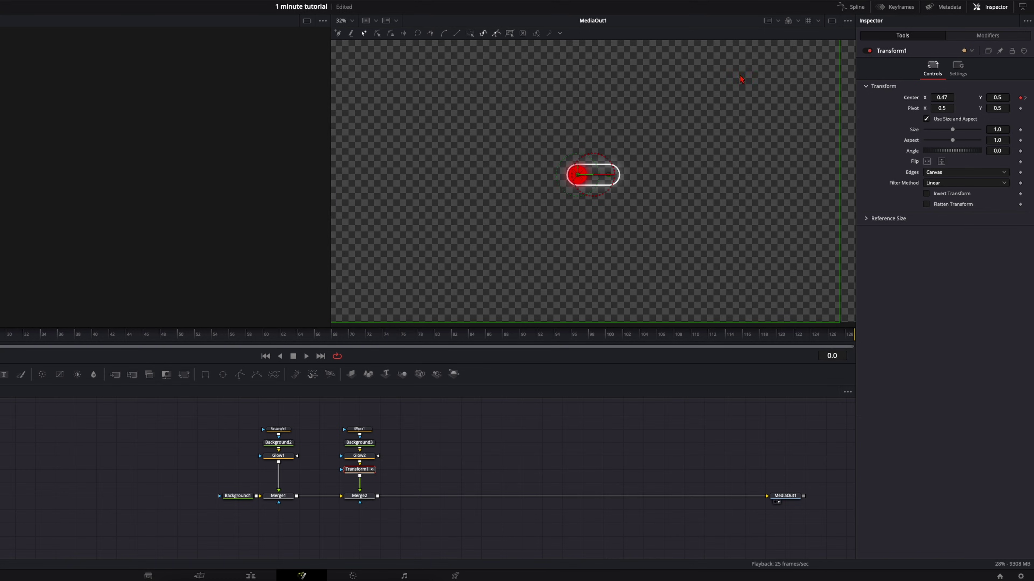
Step: Show Transform1 Displacement in the Spline editor and smooth both of its keyframes
left_click(852, 6)
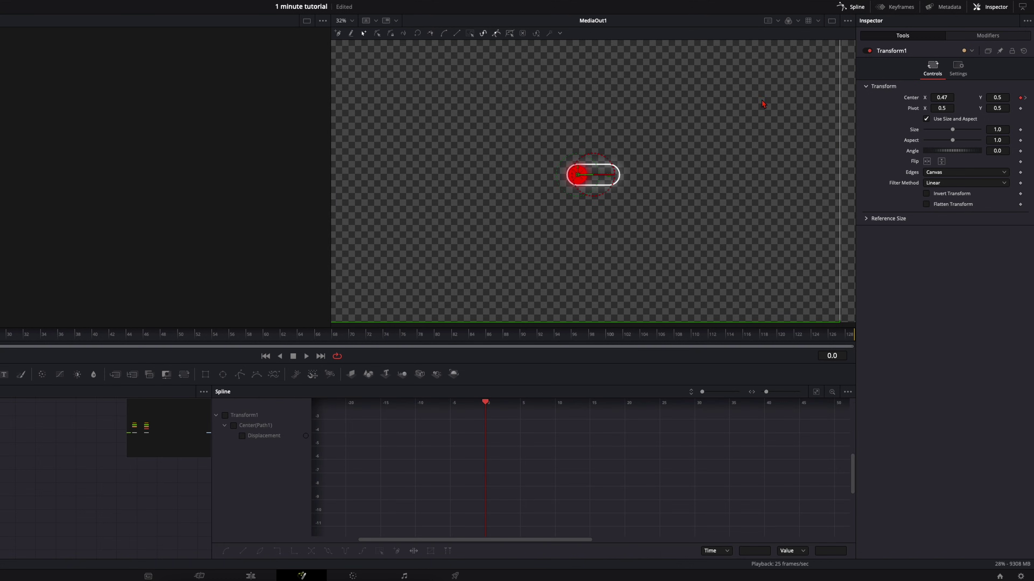
left_click(226, 416)
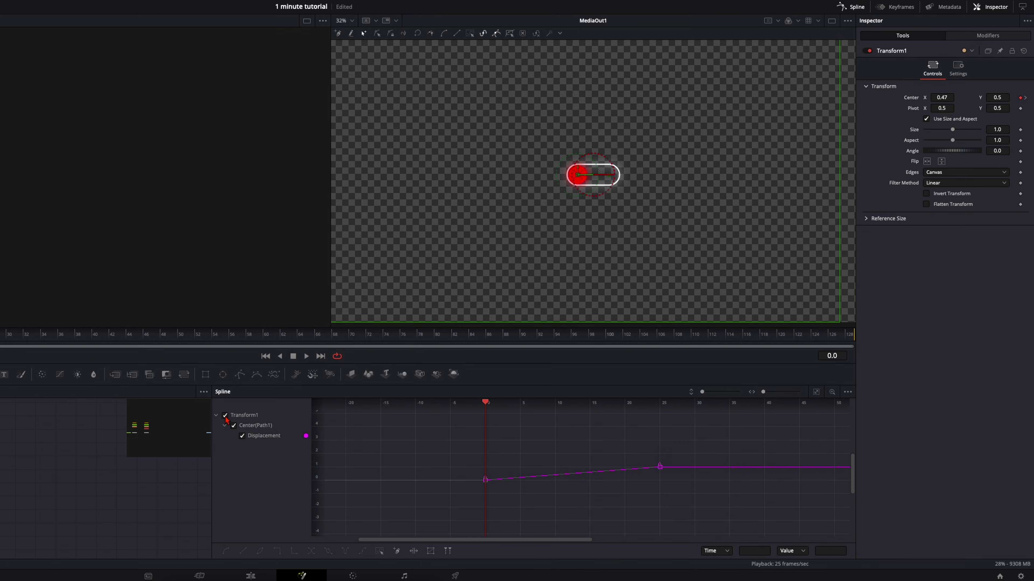
left_click(817, 393)
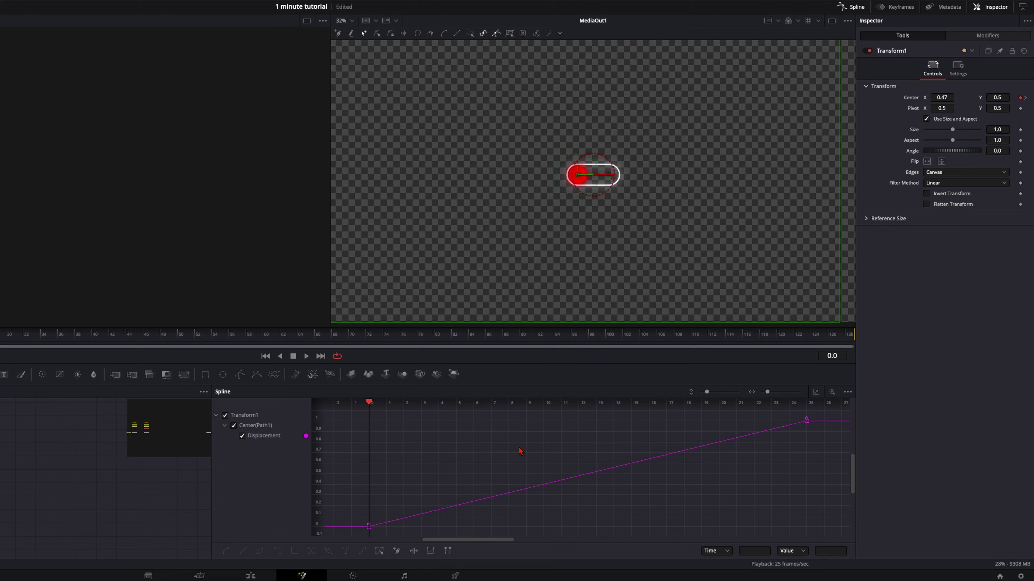
key("ctrl+a")
key("s")
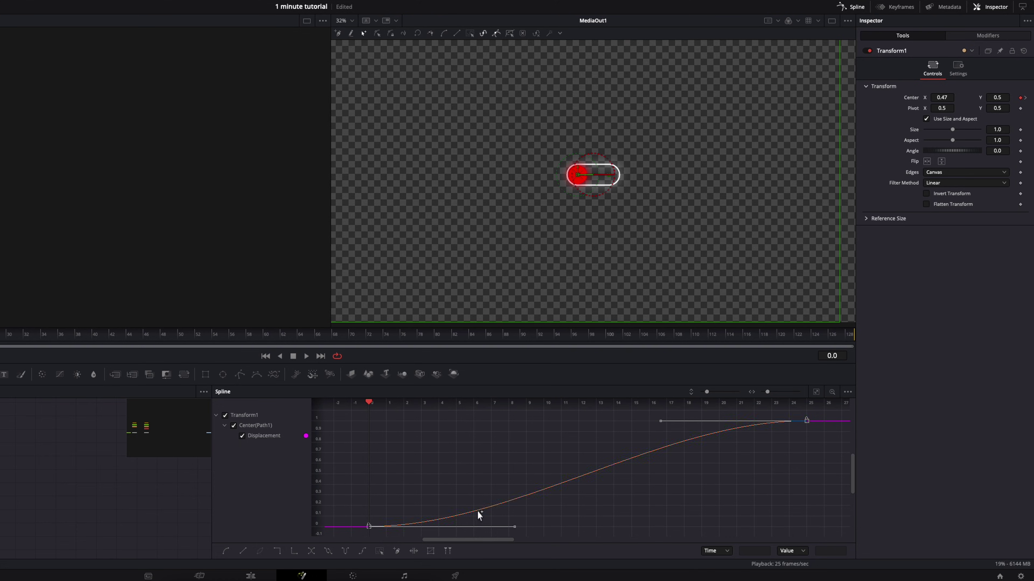
Step: Reshape the tangents so the slide starts steeply and eases gently into frame 25, then preview
left_click_drag(515, 527, 403, 456)
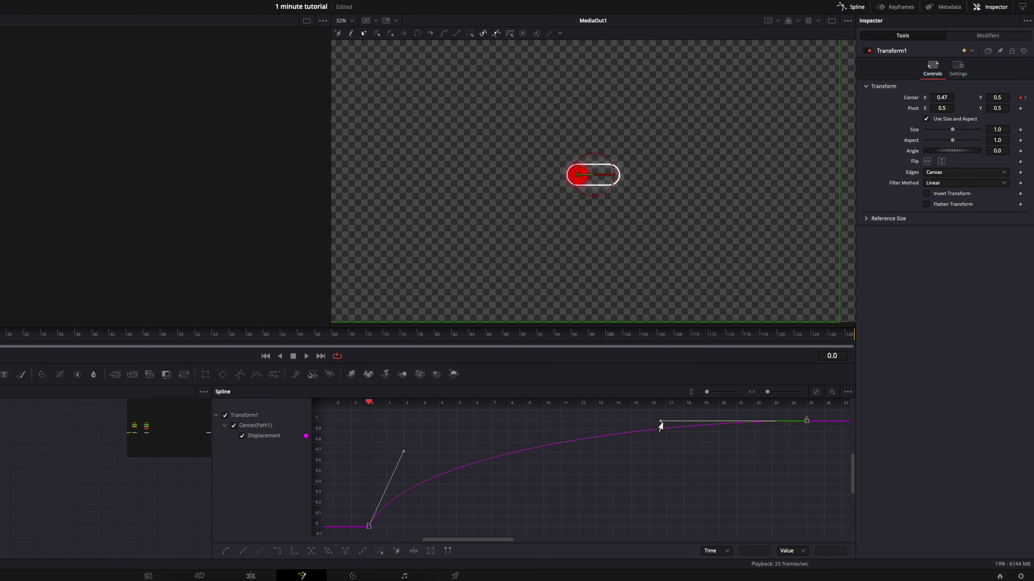
left_click_drag(660, 421, 576, 424)
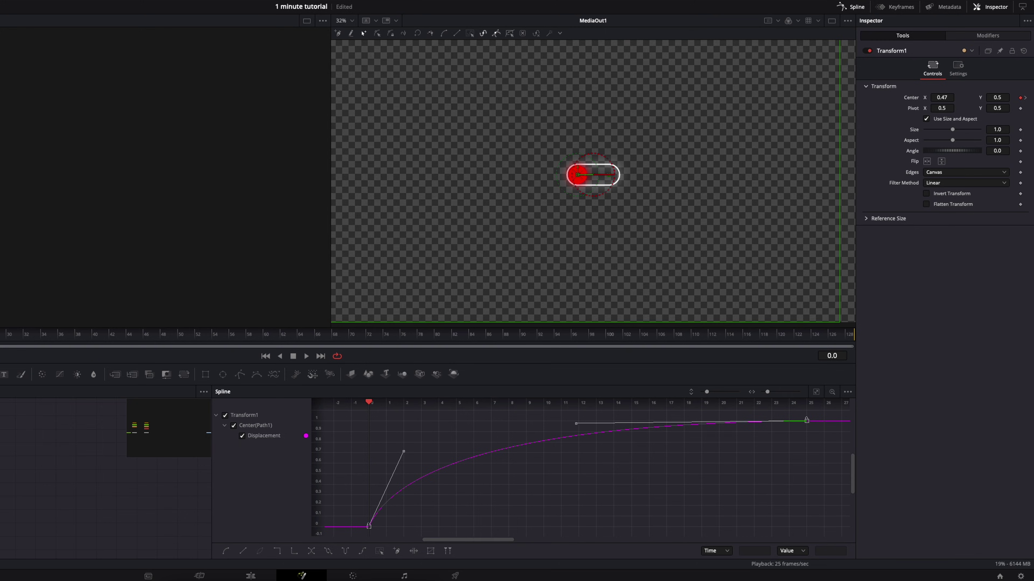
key("space")
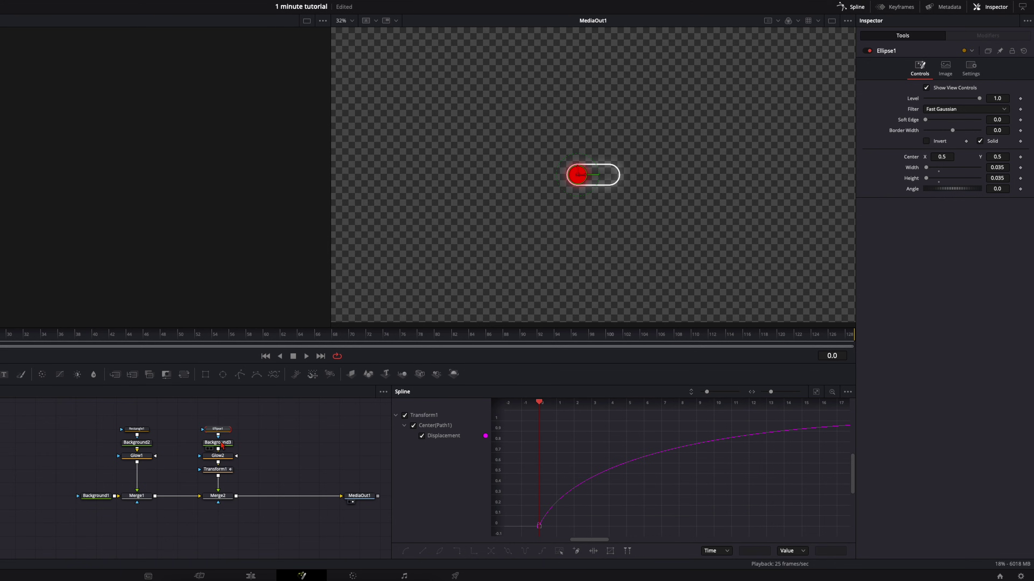
Step: Keyframe Background3's colour to bright green (Green 0.97, Blue 0.26) at frame 25 and preview it
left_click(221, 445)
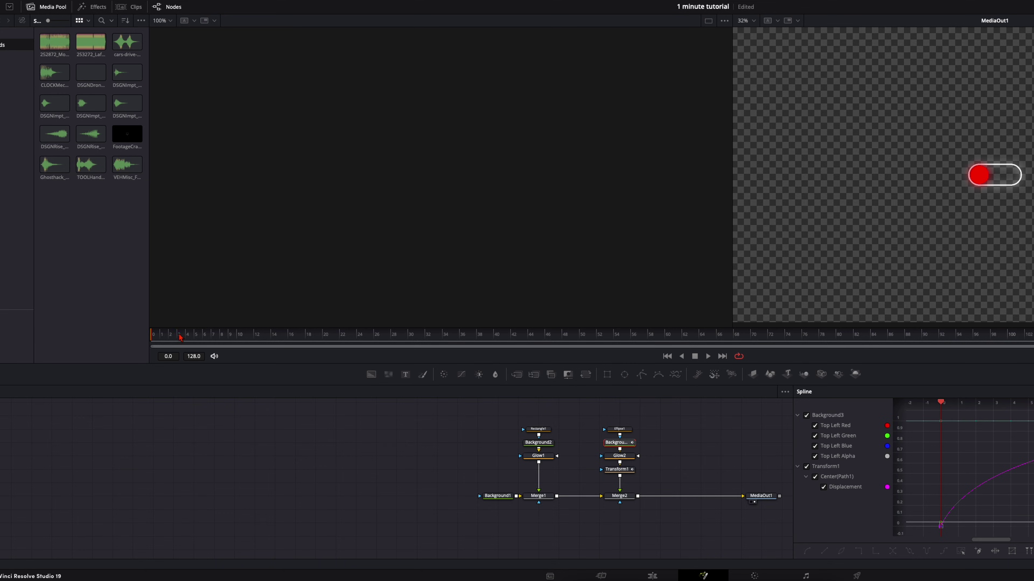
left_click_drag(181, 338, 367, 341)
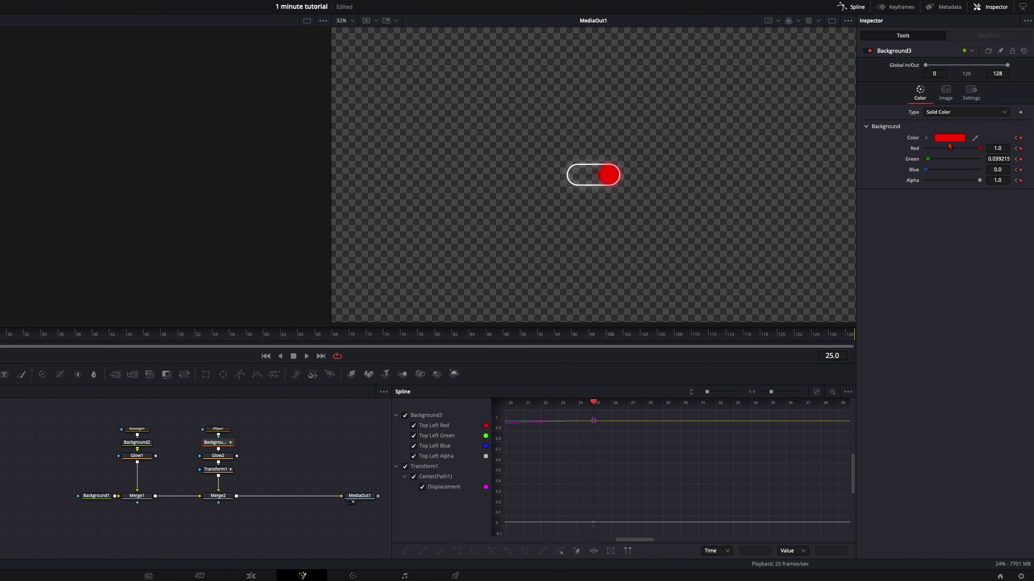
left_click(949, 141)
left_click(833, 211)
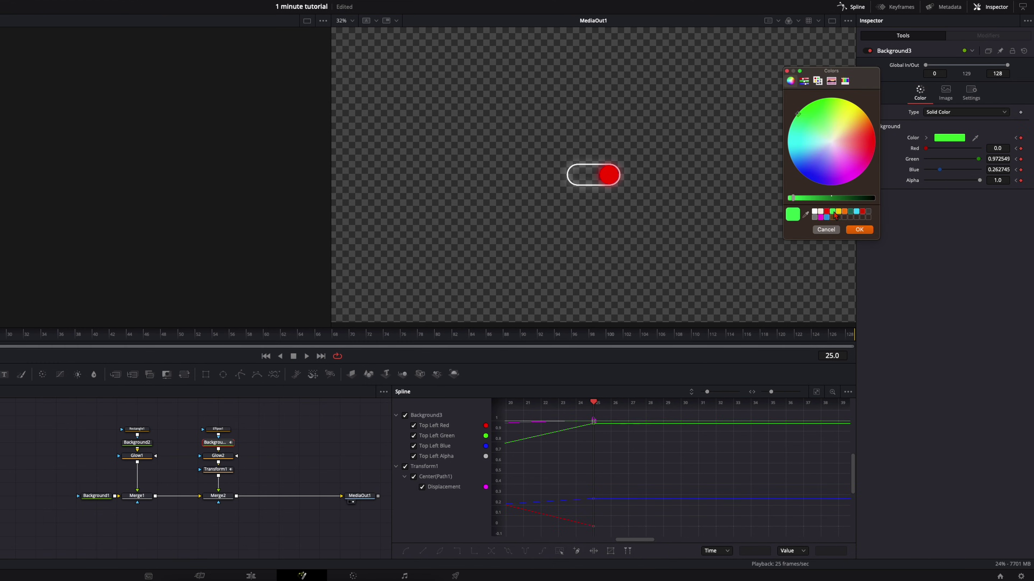
left_click(868, 231)
key("space")
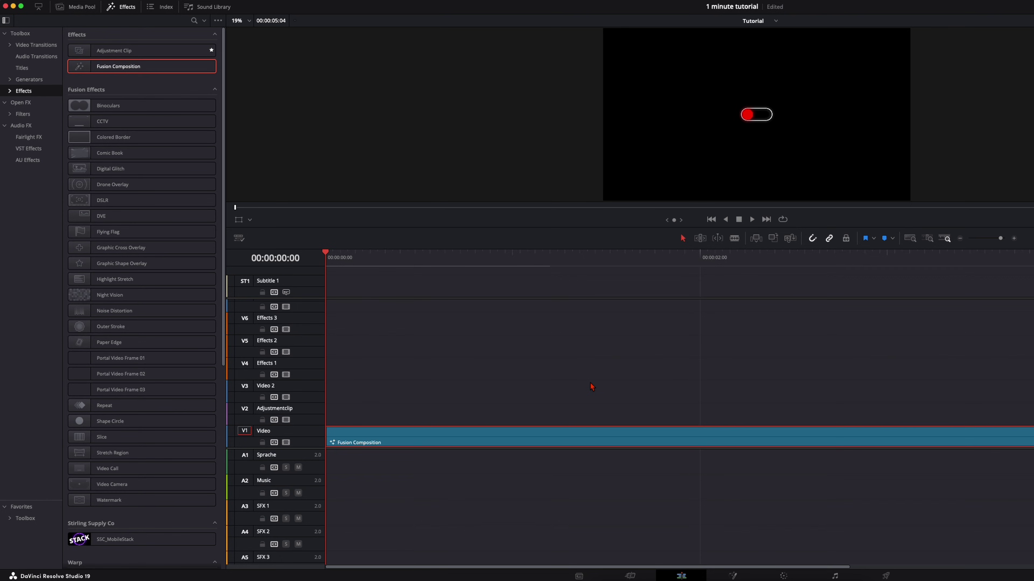
Step: Save the composition clip to the Power Bins as 'Toggle switch' and add it after the first clip on V1
key("space")
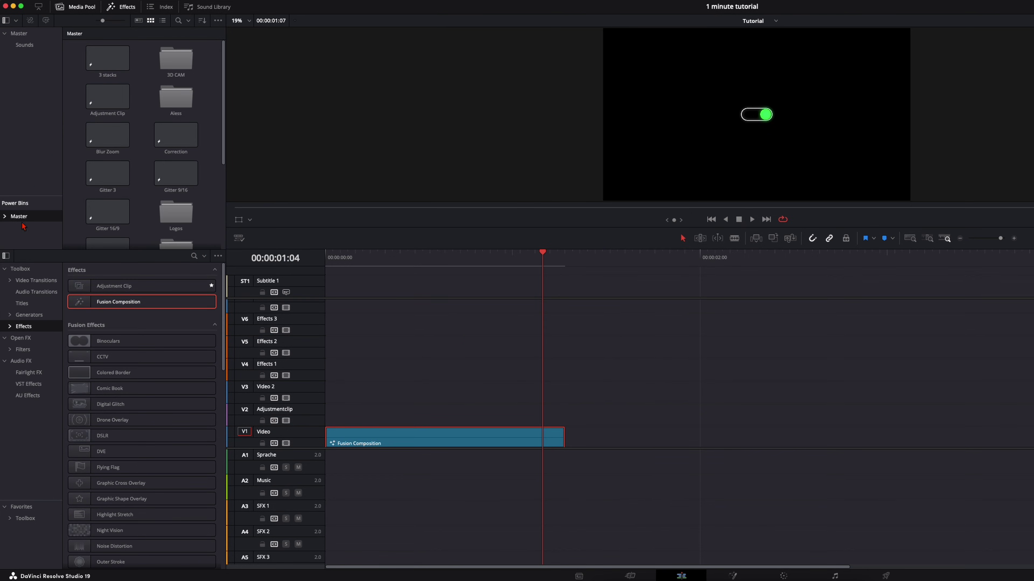
left_click_drag(372, 439, 133, 209)
double_click(120, 191)
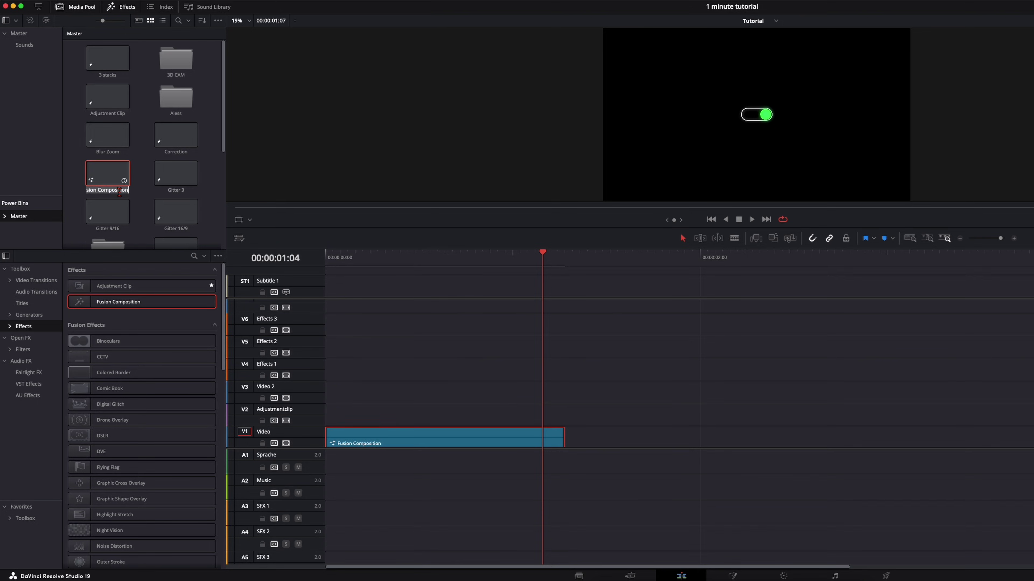
type("Toggle switch")
left_click(140, 203)
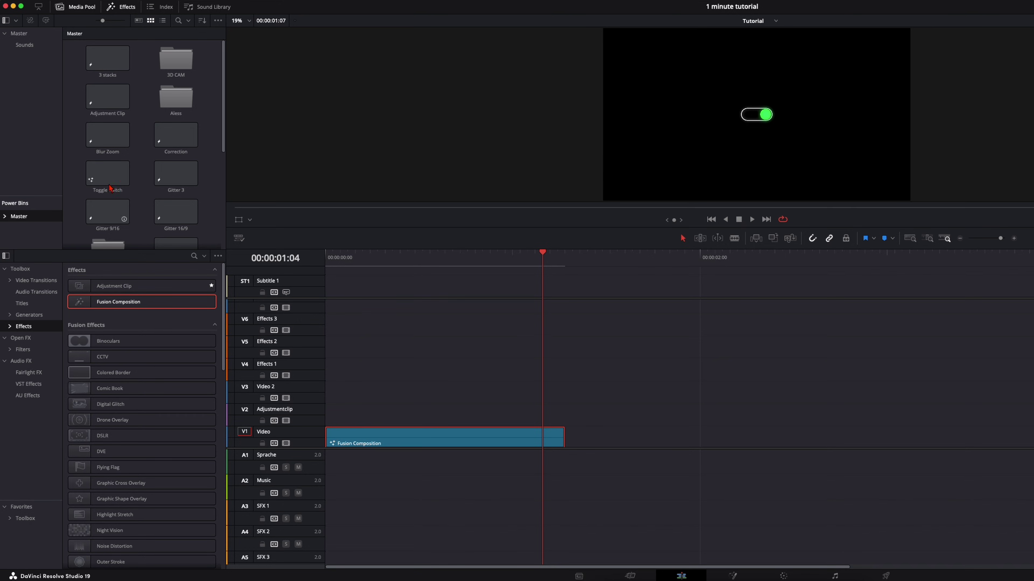
left_click_drag(110, 188, 615, 436)
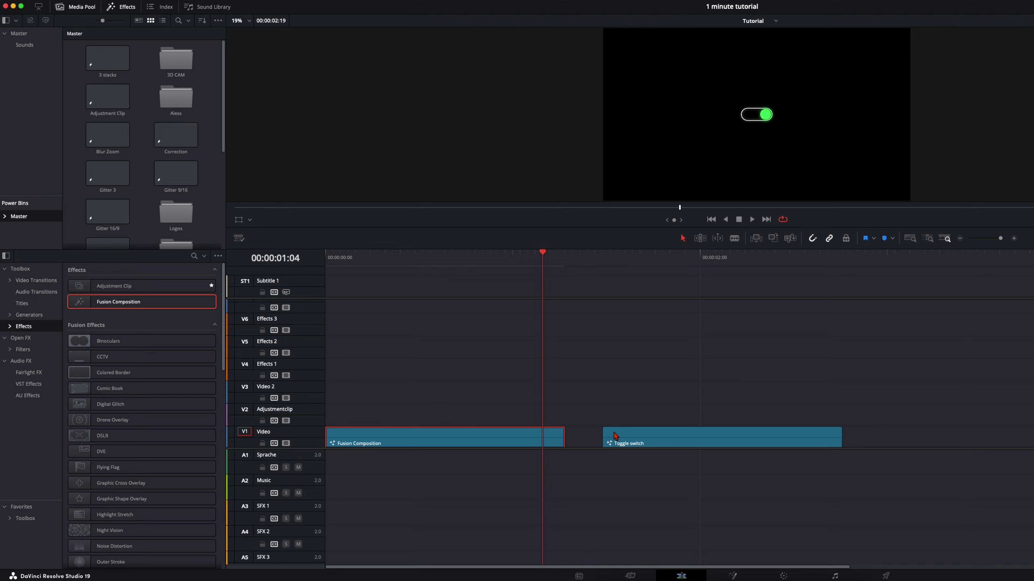